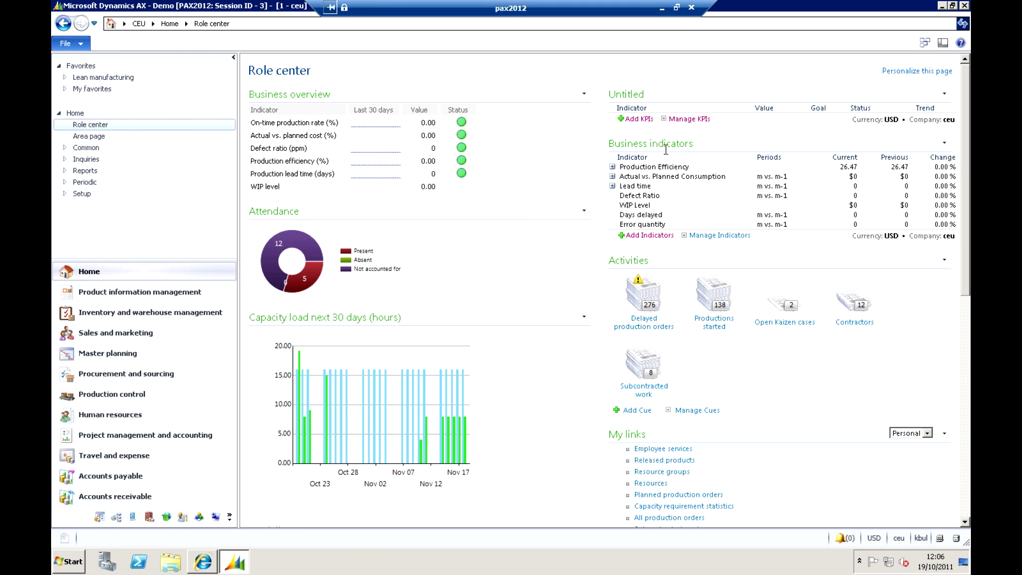
Check the Production Efficiency breakdown, then start a new indicator based on the Production cube
left_click(612, 167)
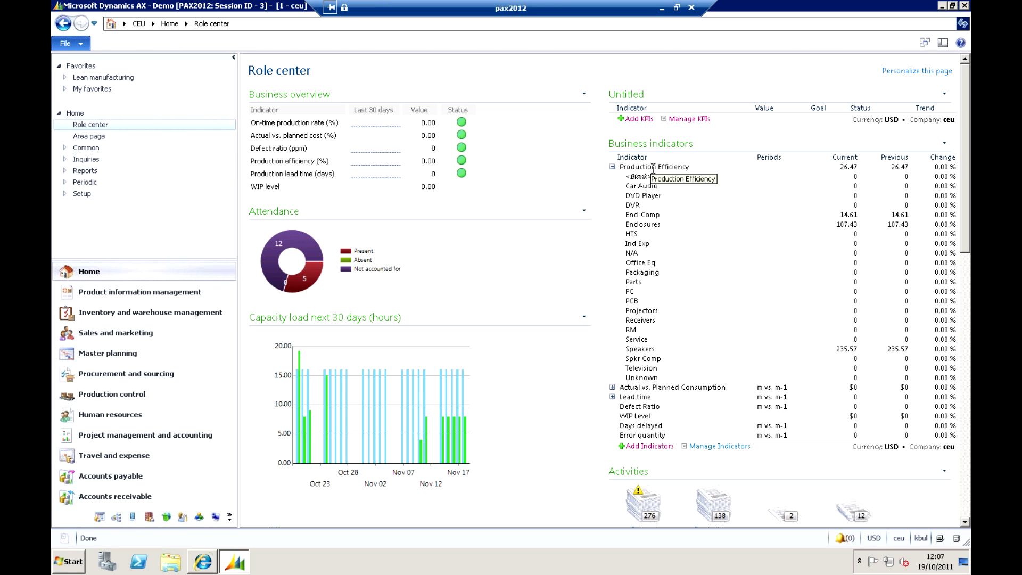
left_click(613, 166)
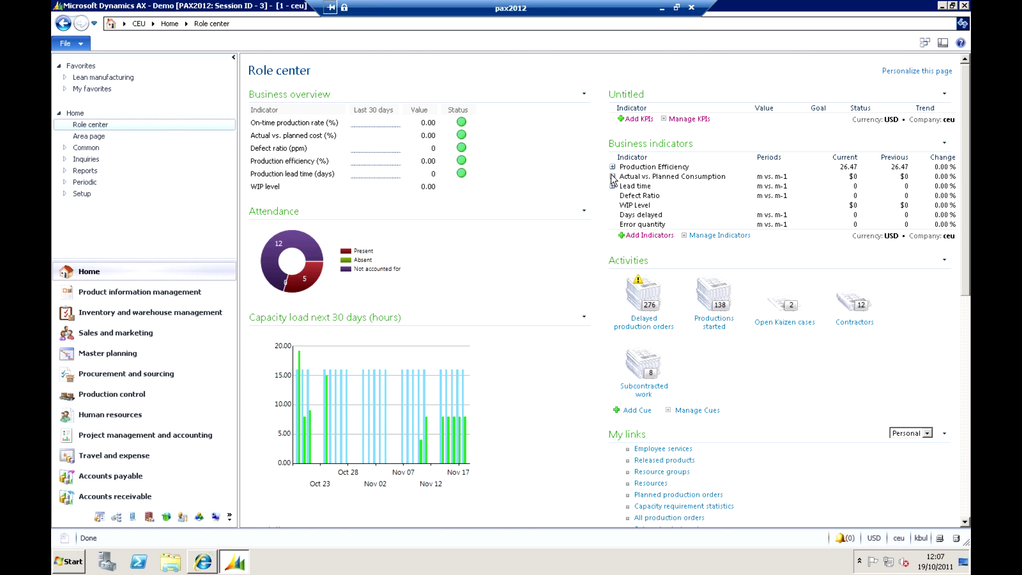
left_click(654, 238)
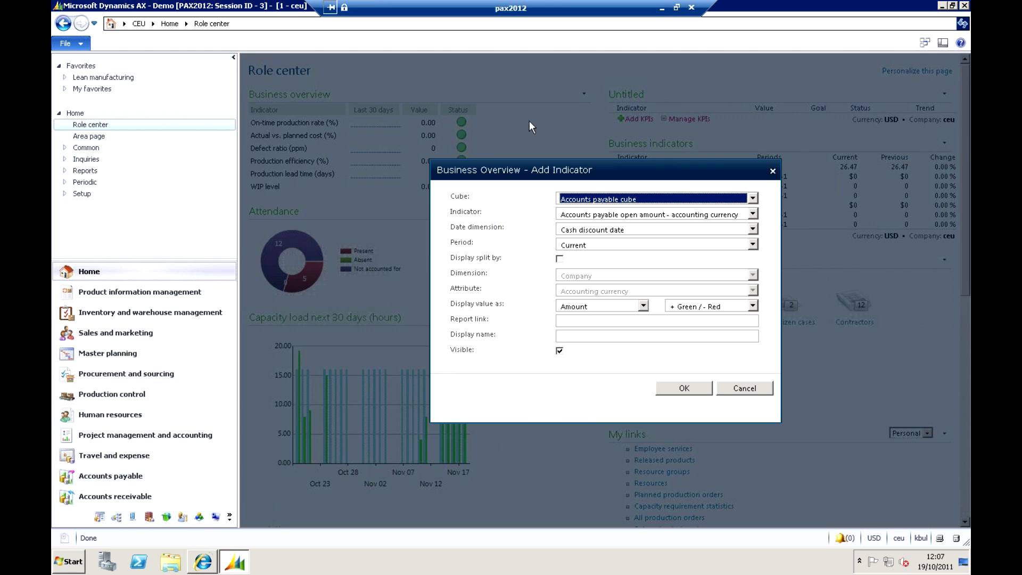
left_click(754, 202)
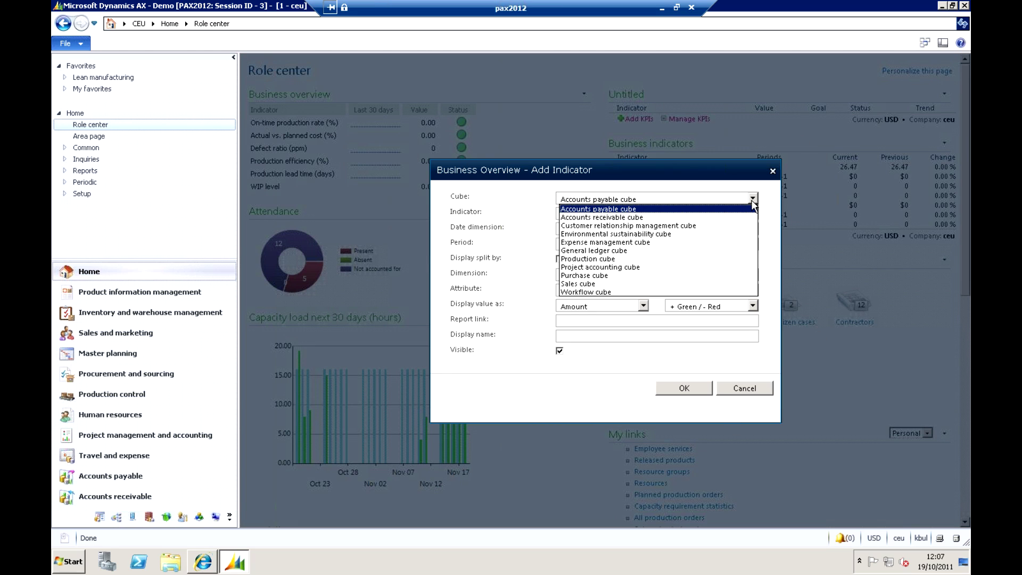
left_click(622, 260)
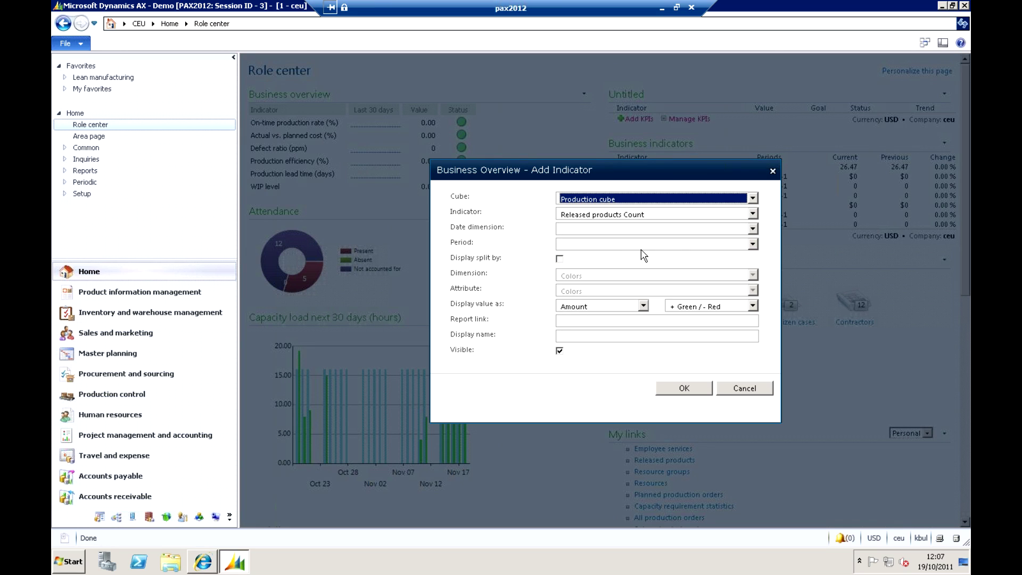
left_click(753, 215)
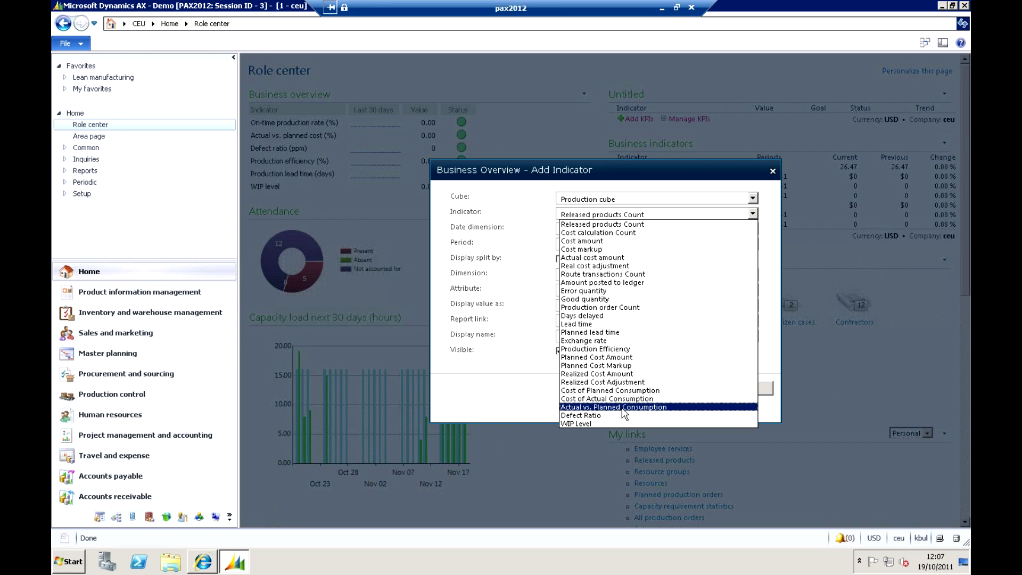
Pick Production Efficiency as the indicator, comparing this month against last month
left_click(625, 349)
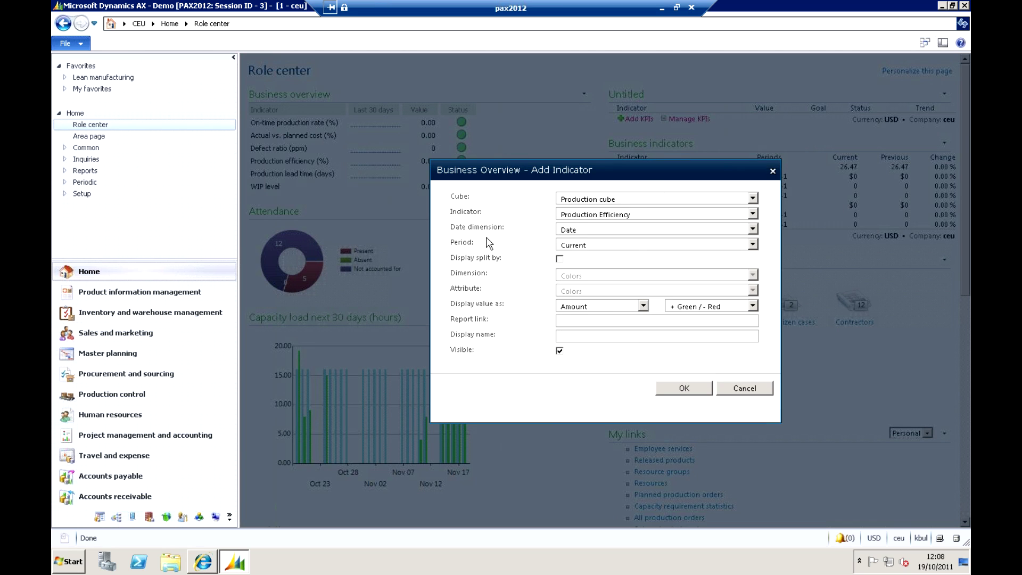
left_click(753, 245)
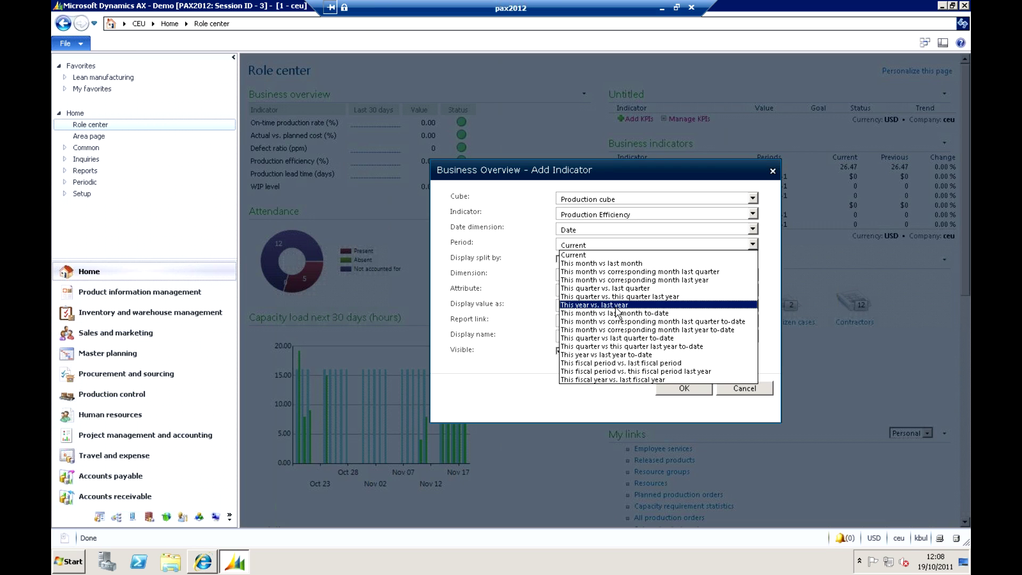
key("Up")
key("Up")
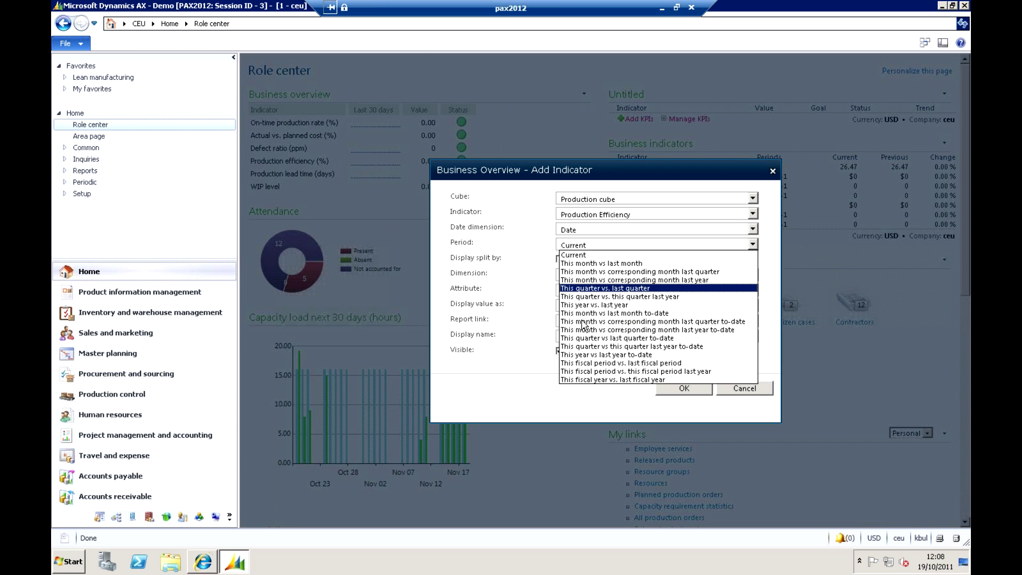
left_click(591, 264)
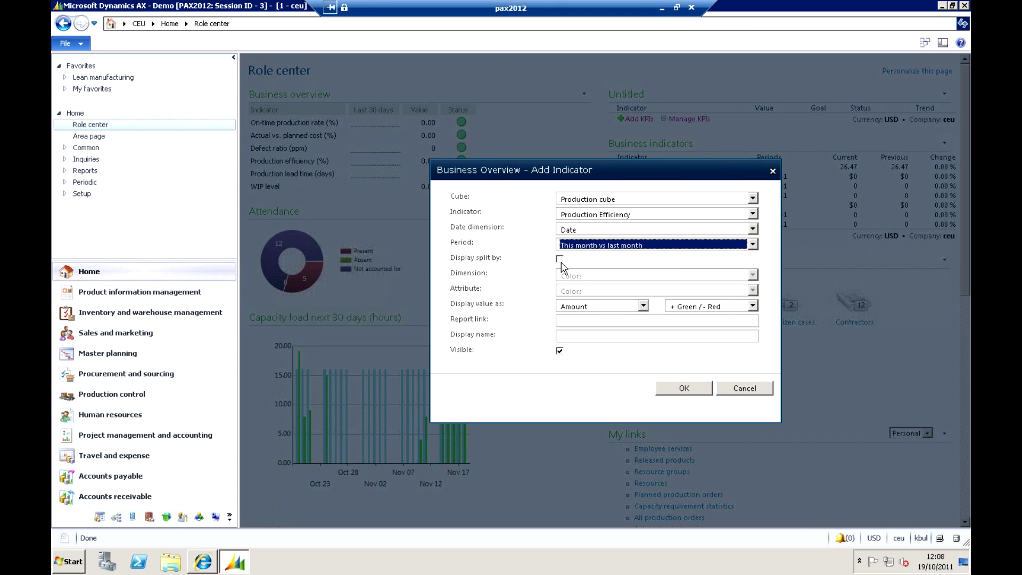
Split it by Resources using Resource site - name, then cancel without adding the indicator
left_click(560, 260)
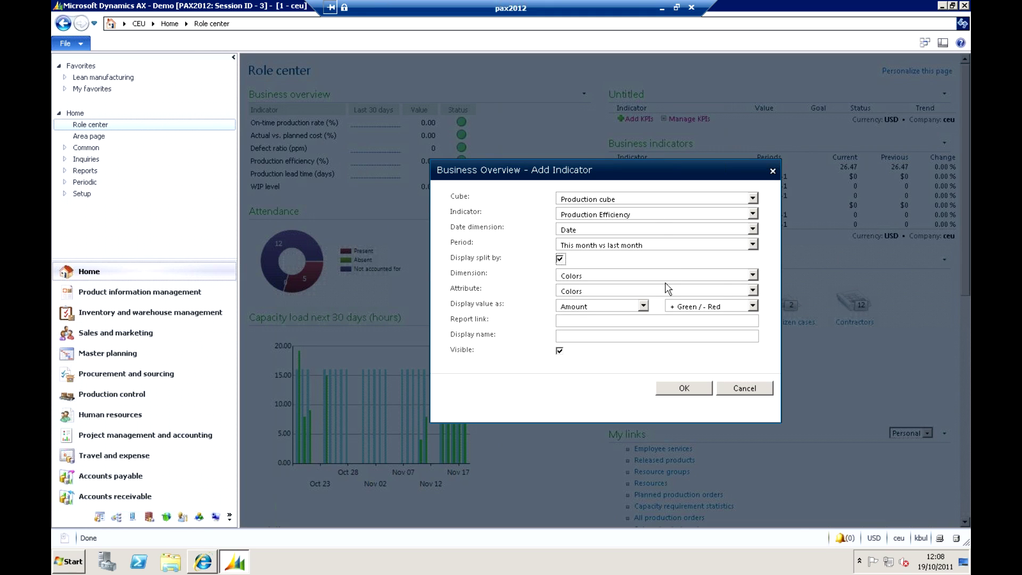
left_click(753, 275)
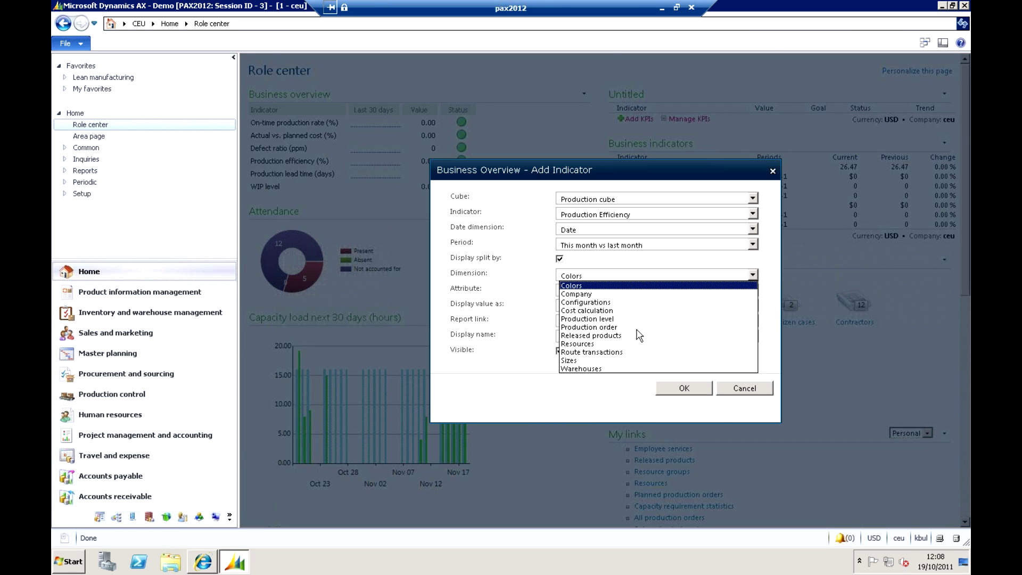
left_click(592, 344)
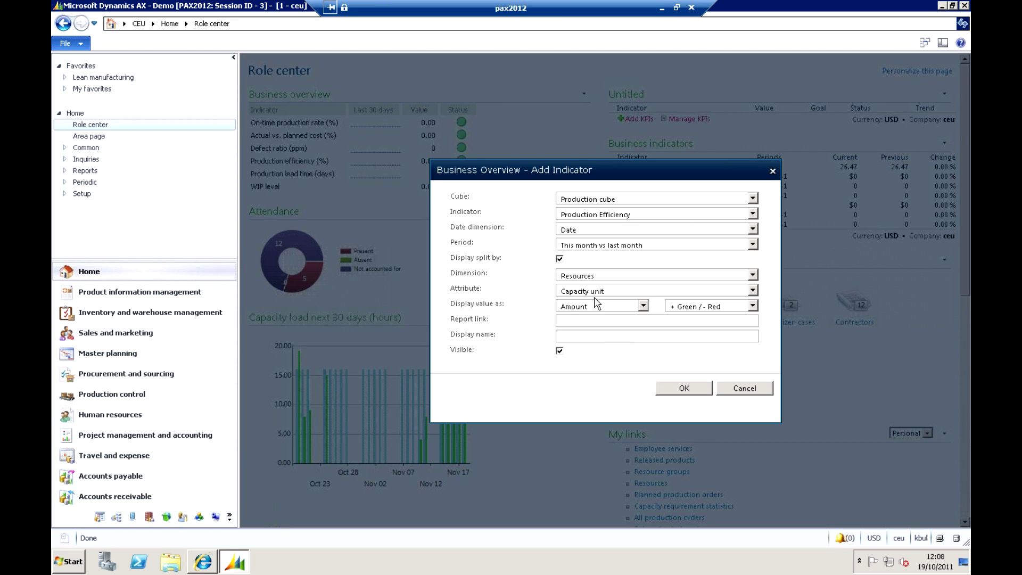
left_click(753, 291)
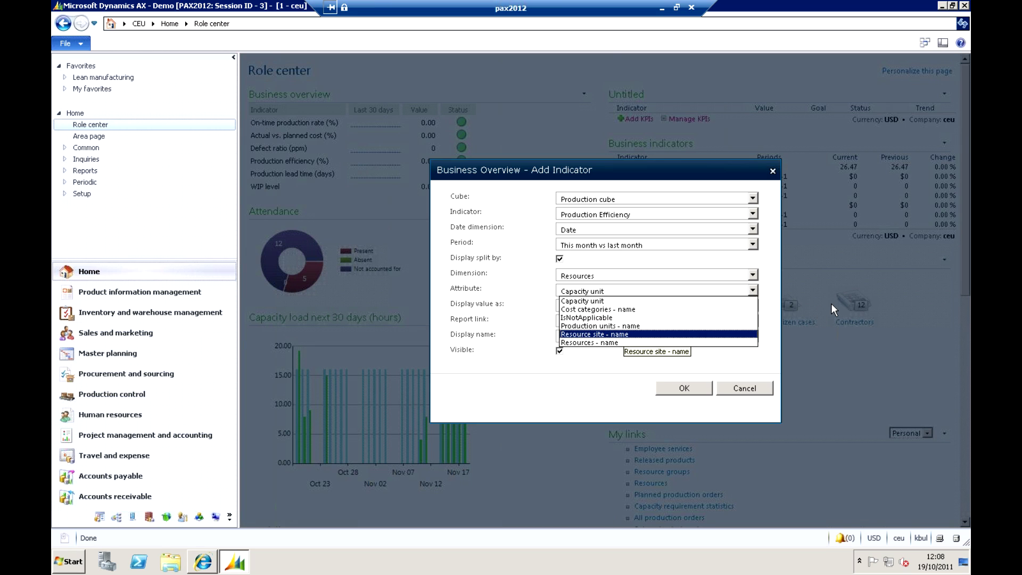
key("Return")
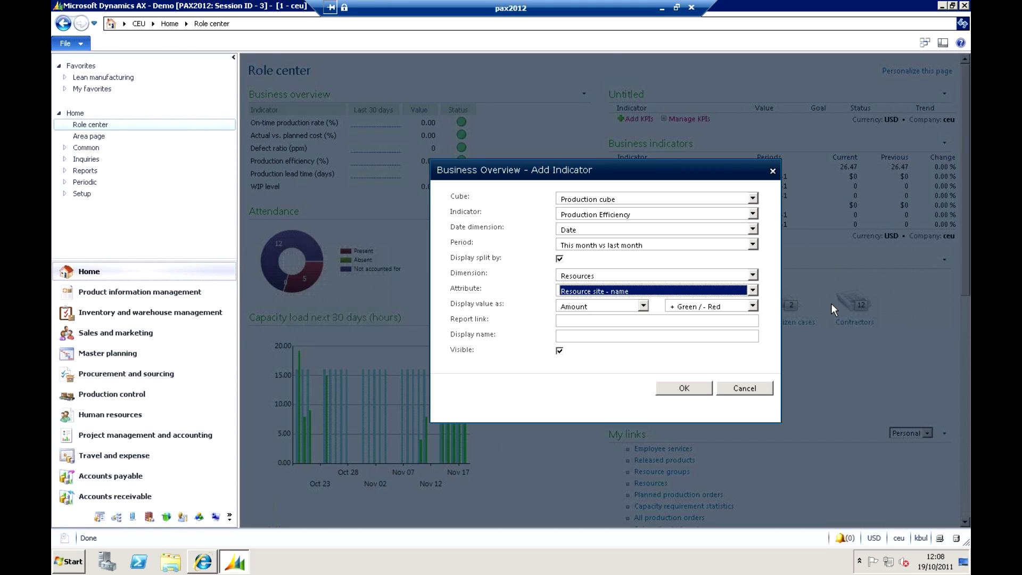
left_click(748, 390)
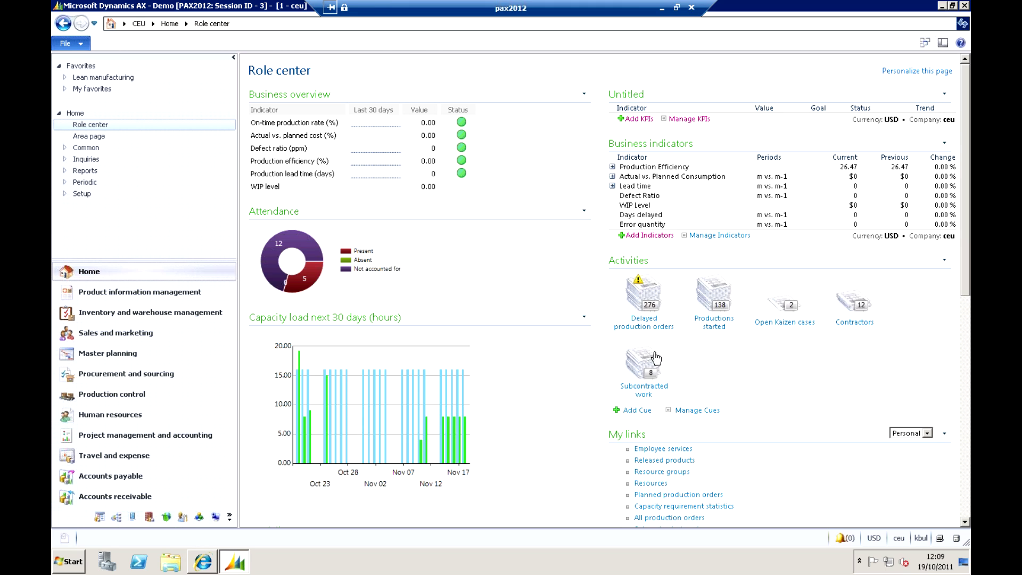
left_click(656, 322)
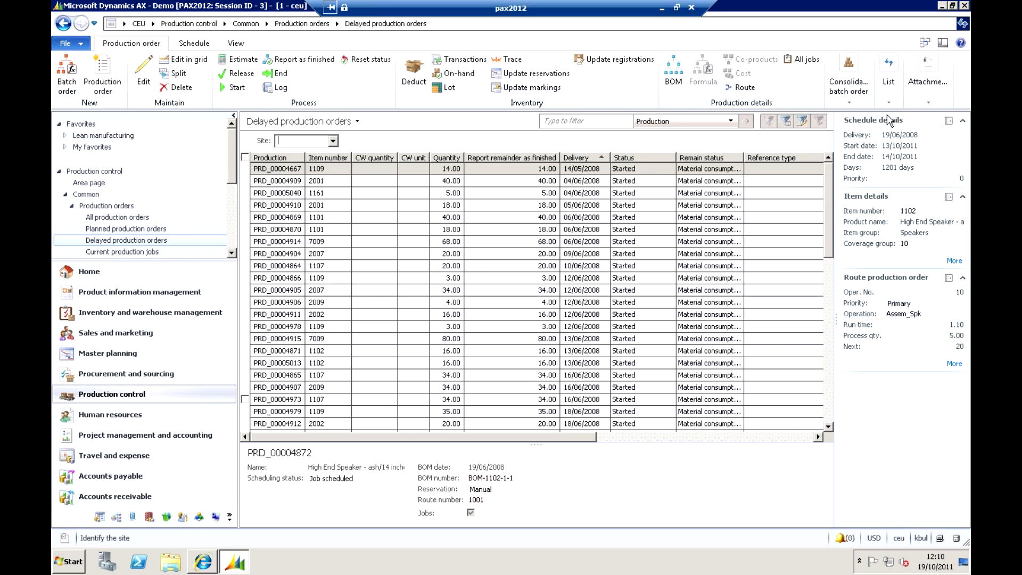
left_click(447, 184)
left_click(447, 193)
left_click(447, 217)
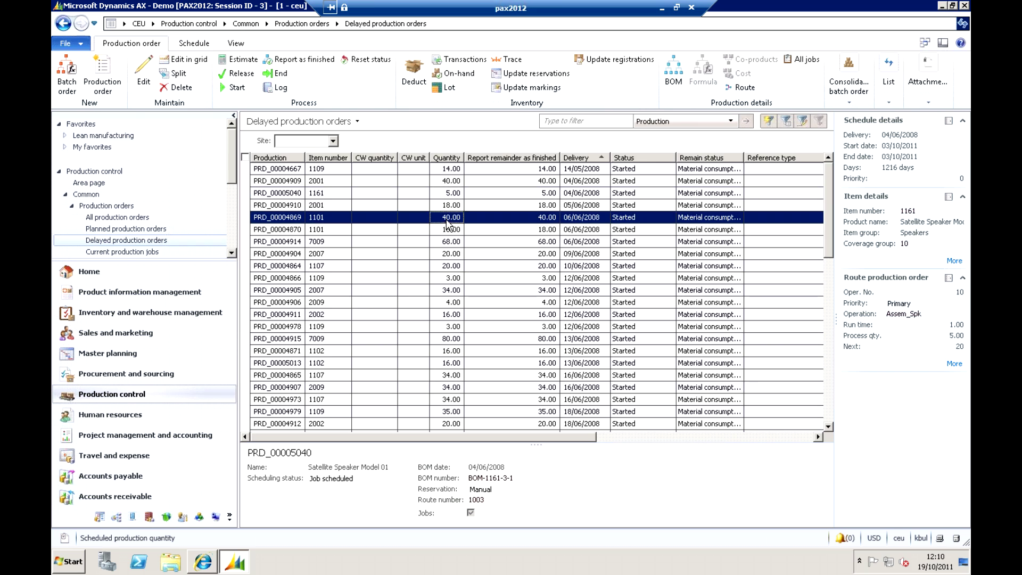
left_click(445, 267)
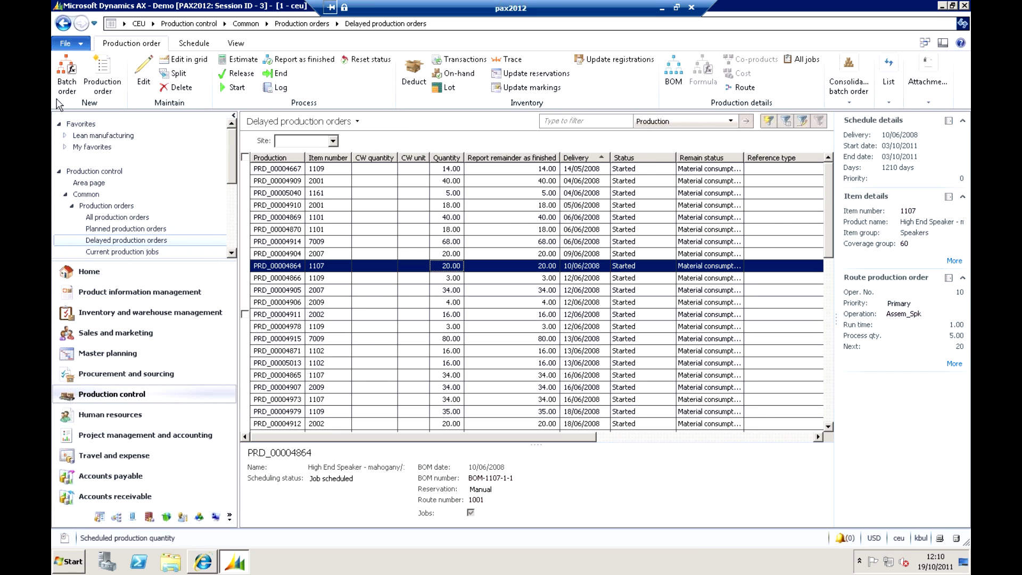
left_click(63, 25)
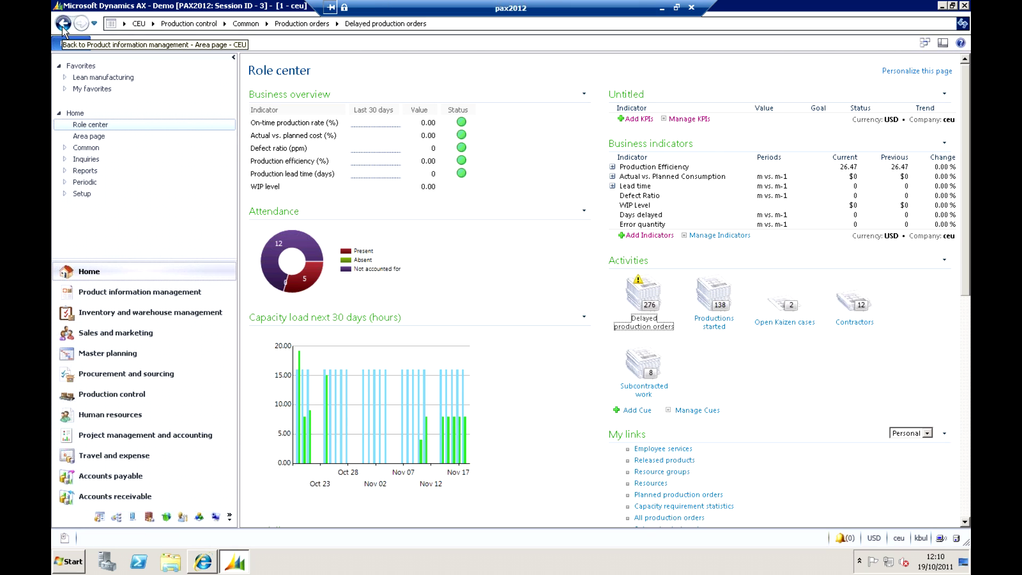
left_click(94, 24)
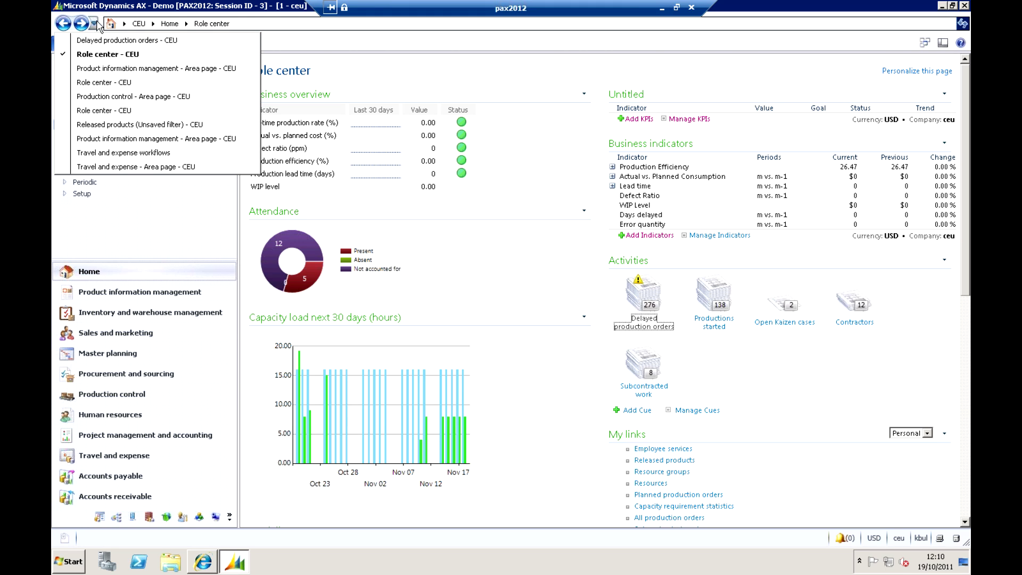
key("Escape")
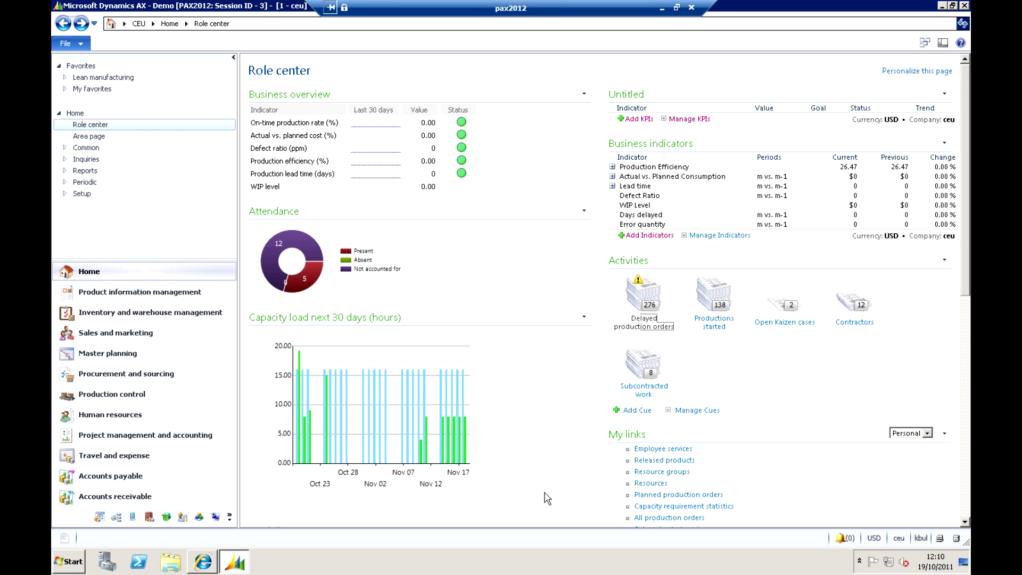
scroll(553, 491, "down", 3)
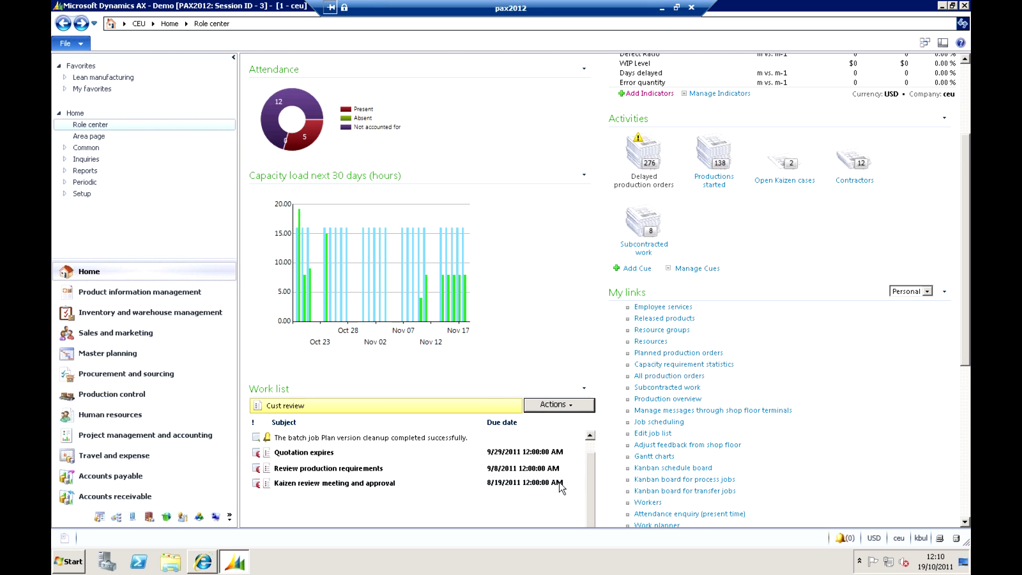
scroll(562, 489, "down", 3)
scroll(633, 467, "down", 3)
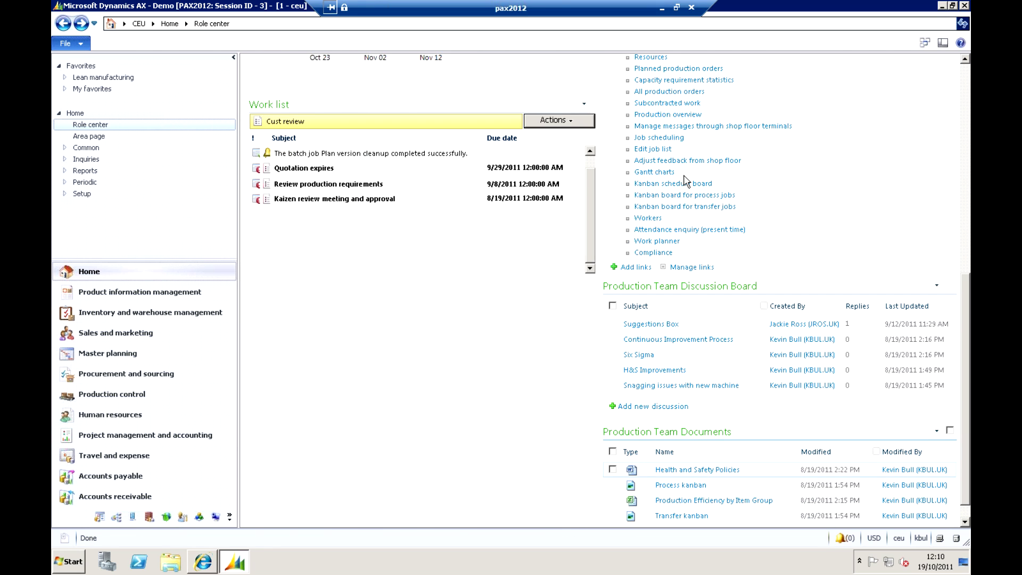
scroll(649, 167, "up", 1)
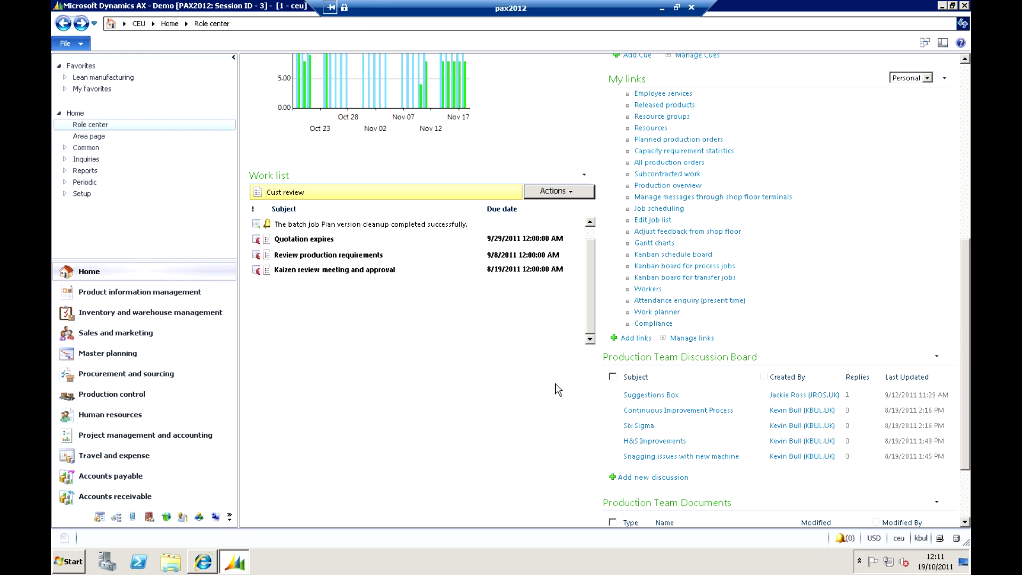
left_click(967, 509)
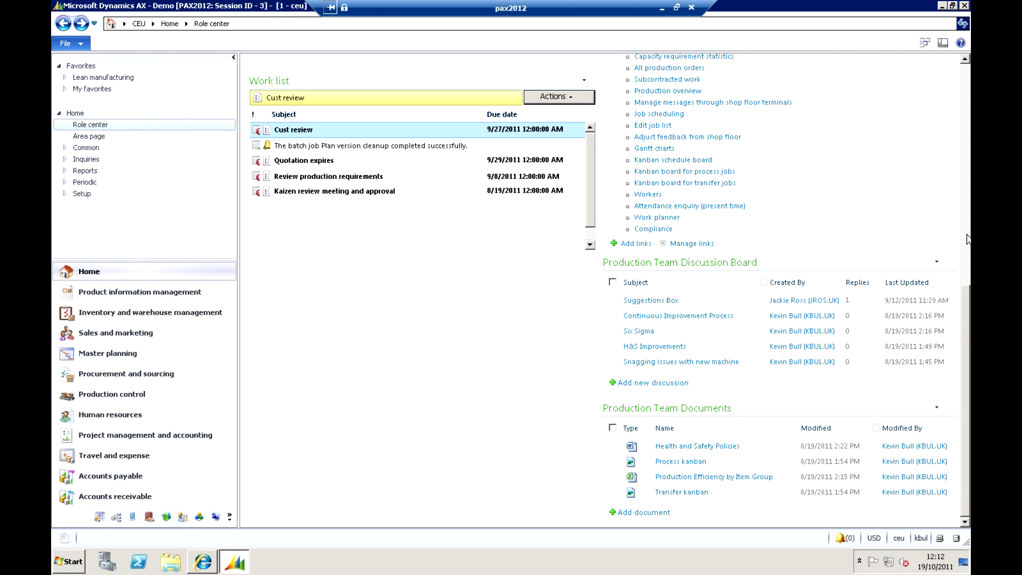
scroll(969, 238, "up", 10)
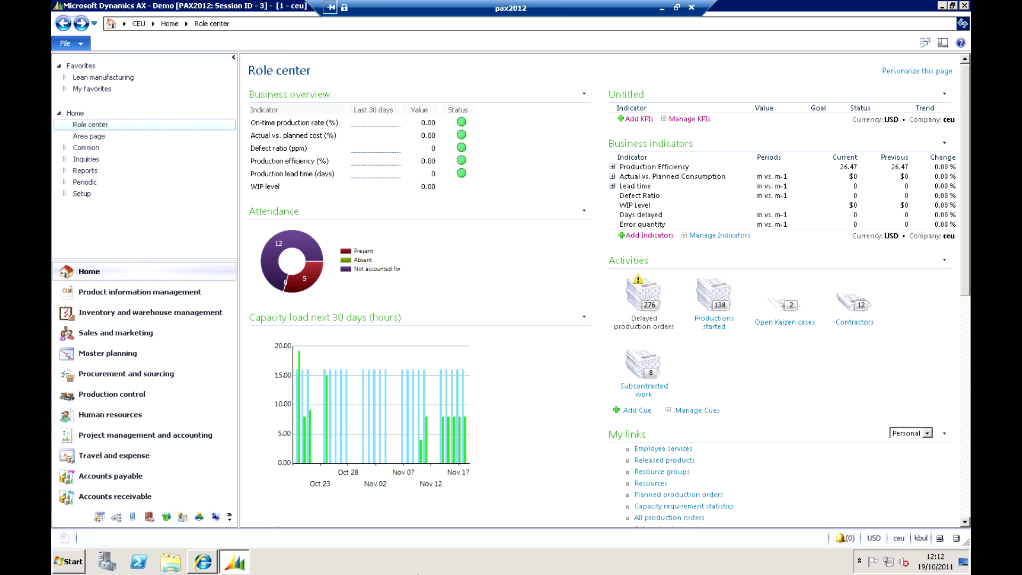